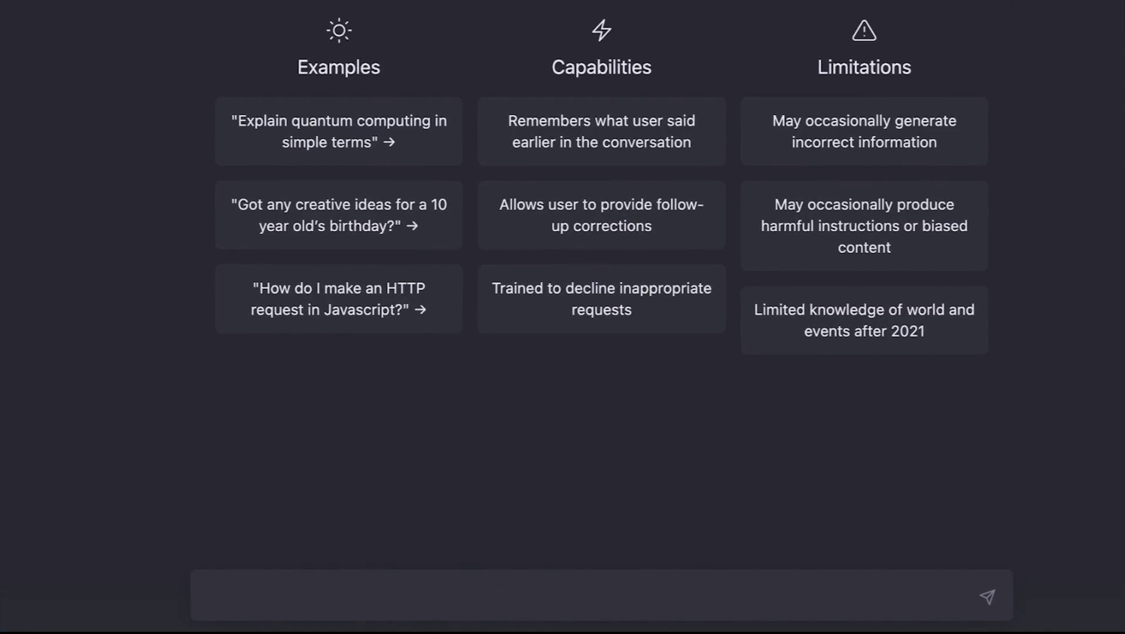
Step: Ask ChatGPT for 10 Nigerian dish options using goat meat
type("I want to cook a nigi")
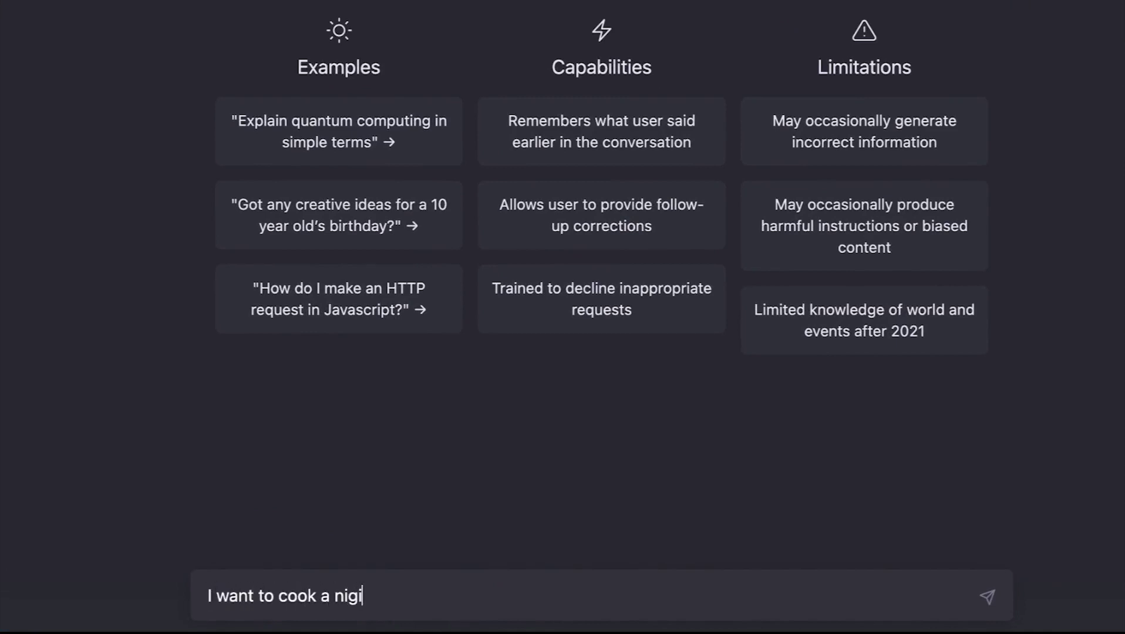
key("BackSpace")
type("erian dish with goa")
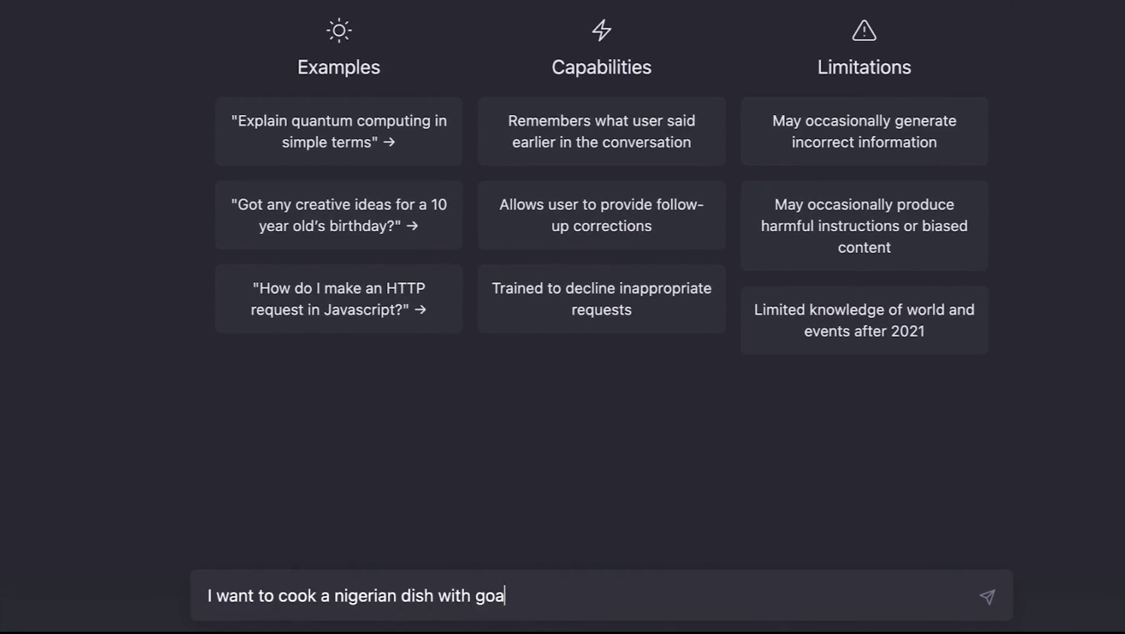
type("t meat can you give me 10")
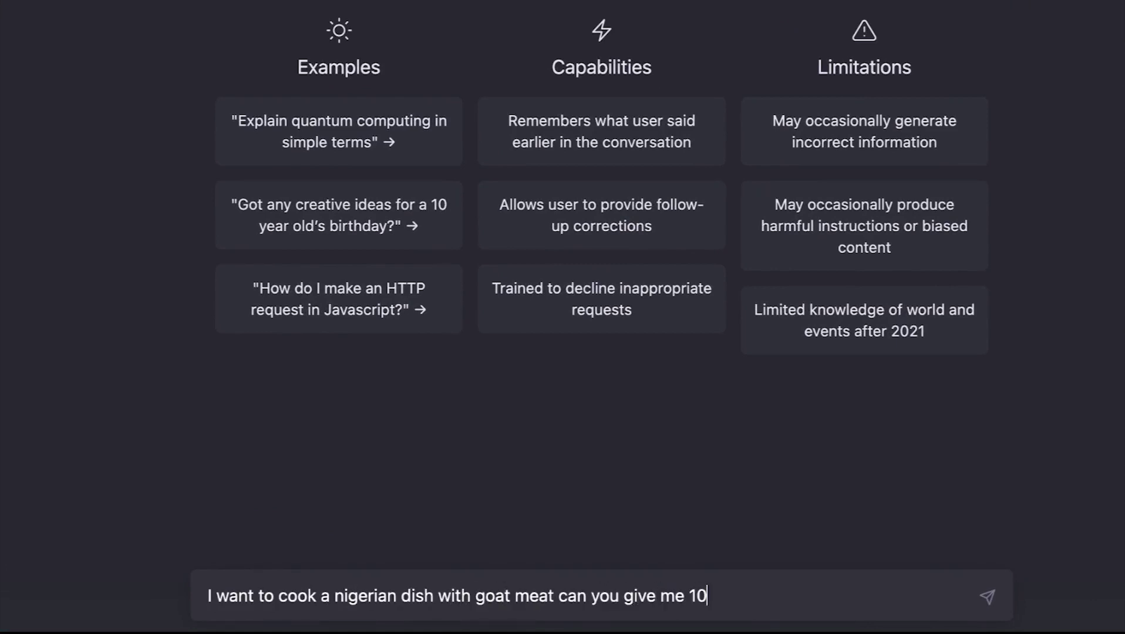
type(" dishes as options?")
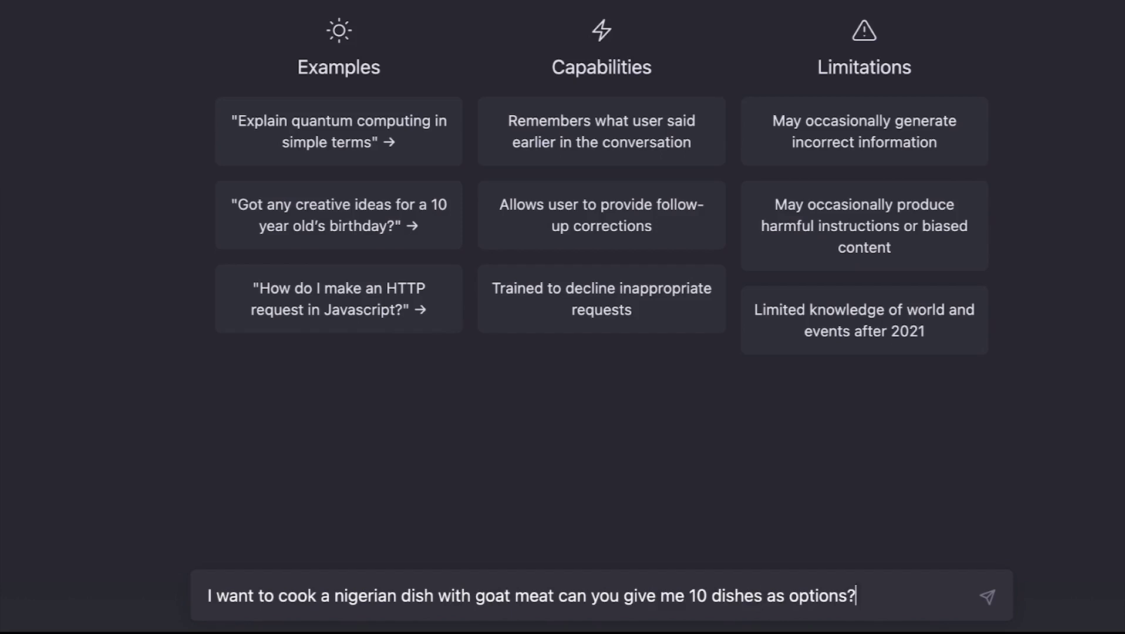
key("Return")
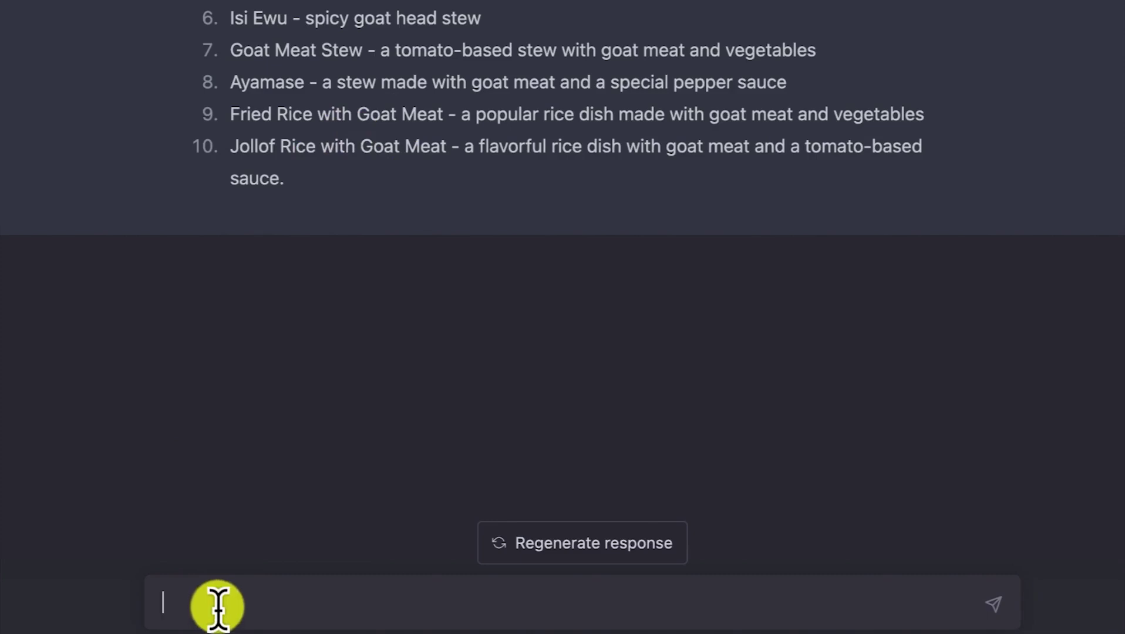
Step: Ask for the shopping list for the last two options, Fried Rice and Jollof Rice
type("can i")
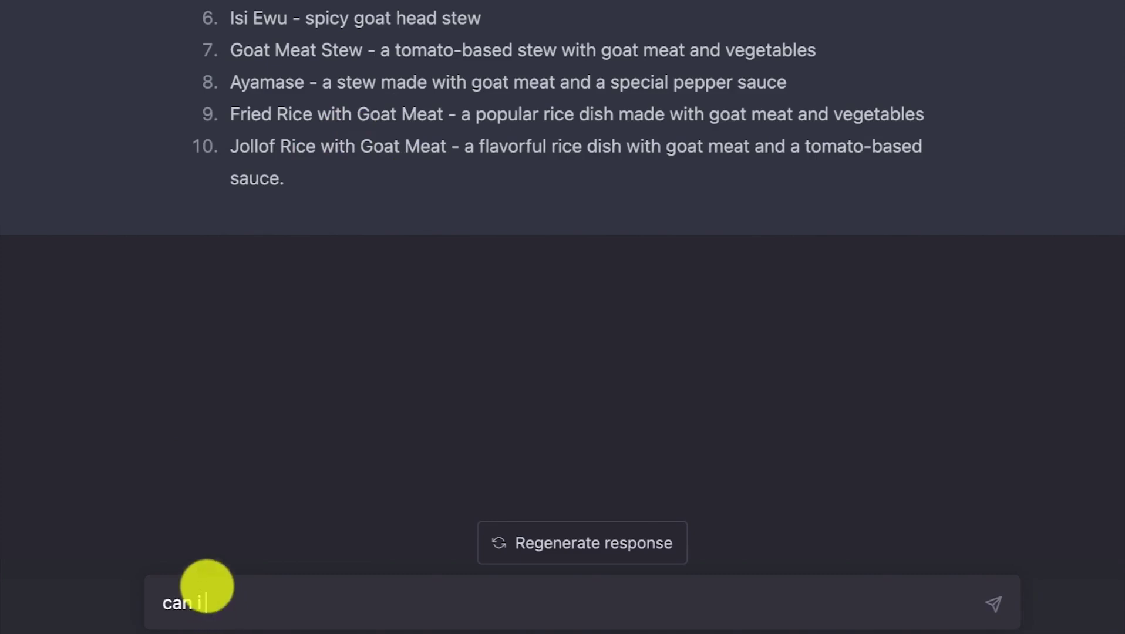
type(" have the shopping list for")
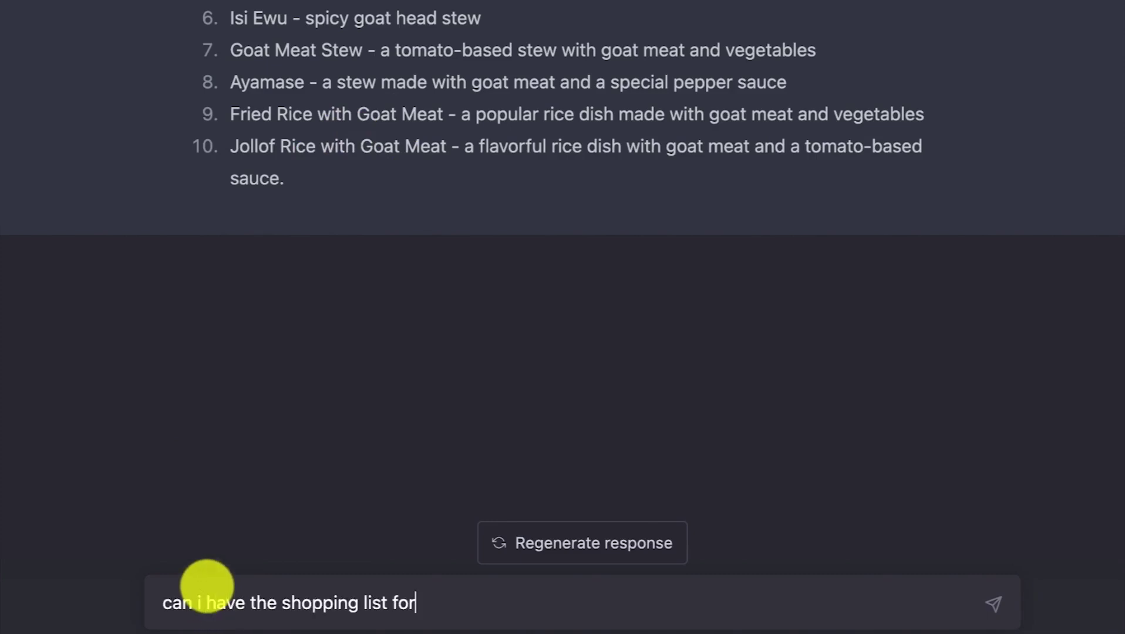
type(" the last two options")
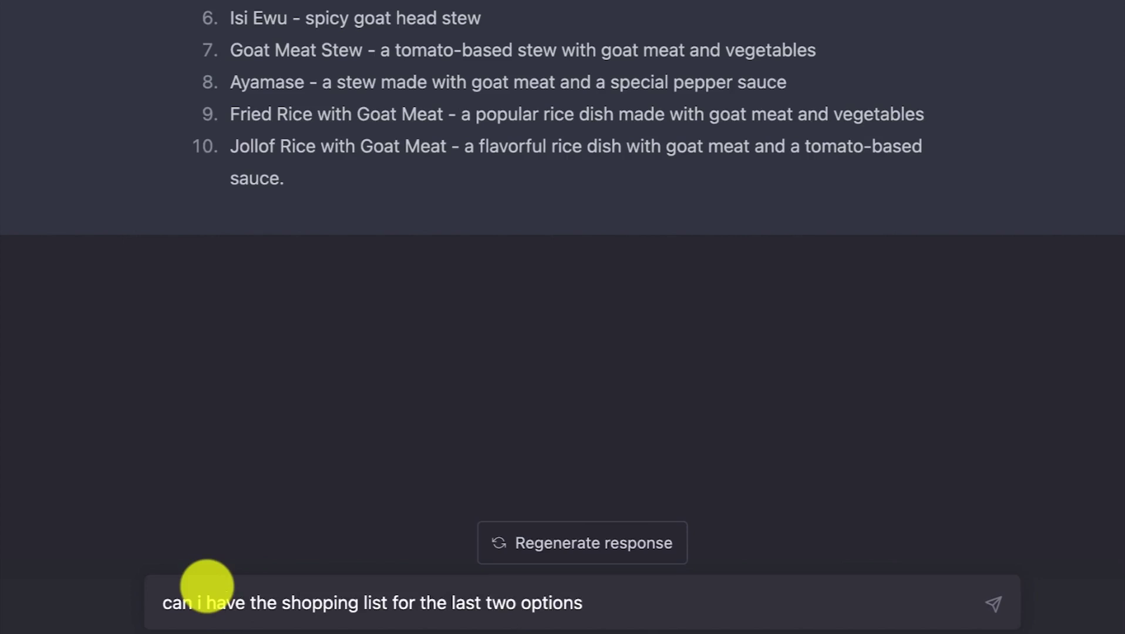
key("Return")
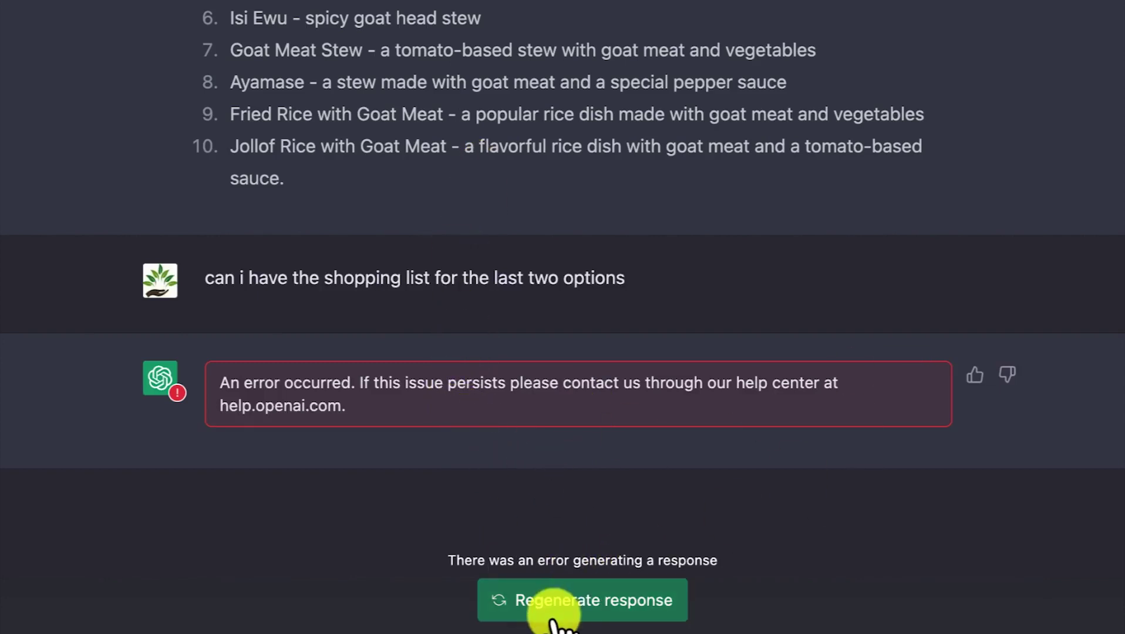
Step: Regenerate the failed reply to get the shopping lists for both dishes
left_click(555, 600)
left_click(549, 601)
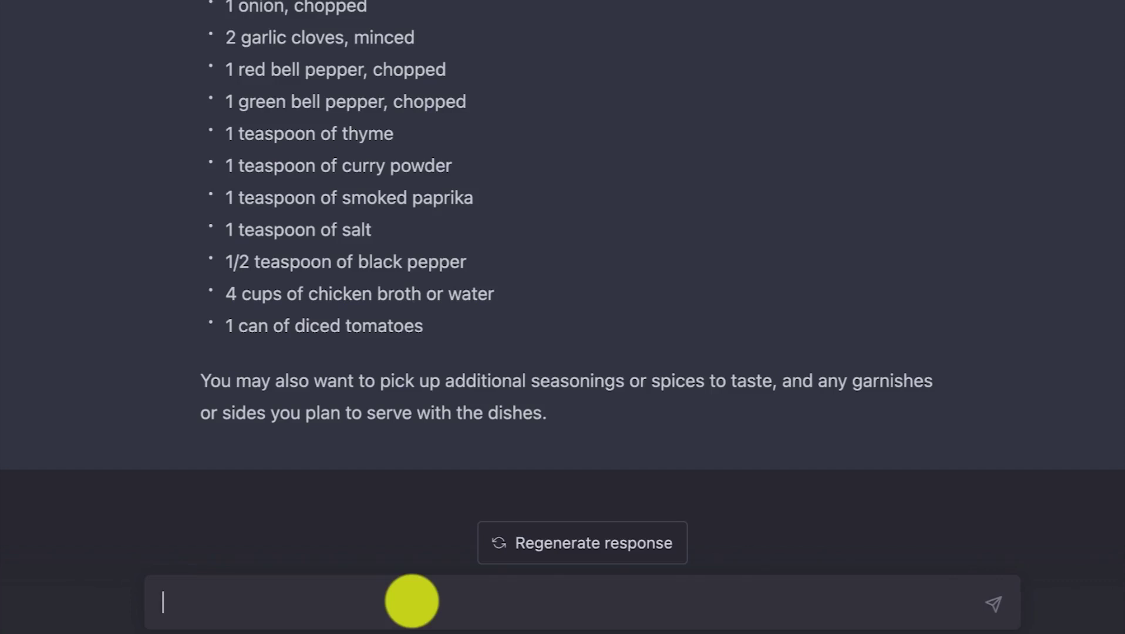
Step: Ask ChatGPT to suggest additional seasonings and spices for the two dishes
type("can you give additiona")
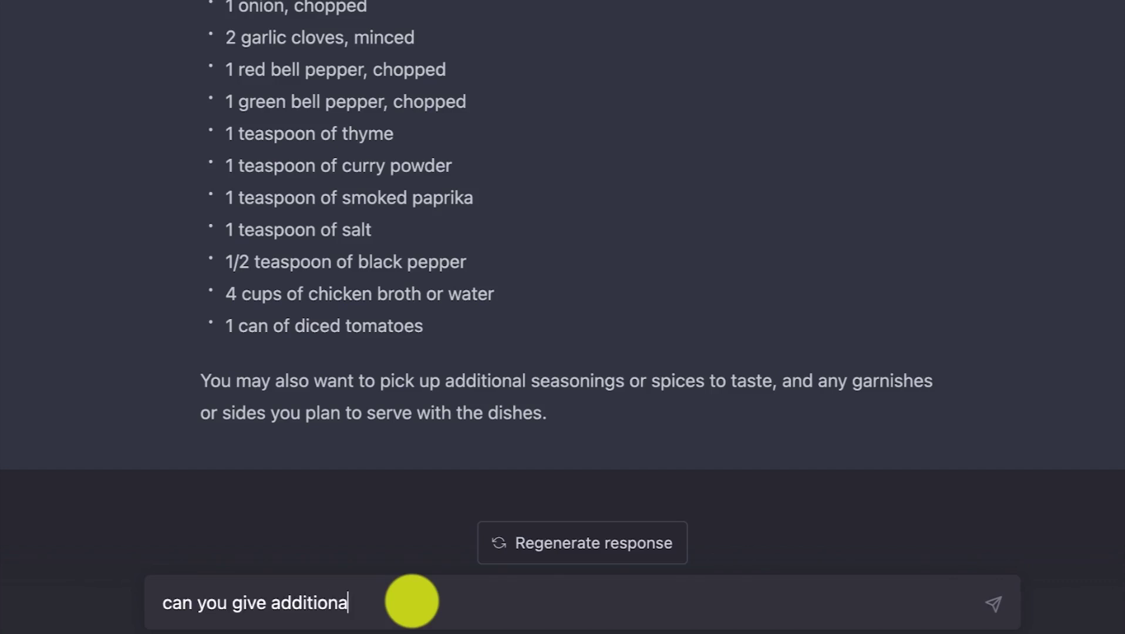
type("l seasonings and spices")
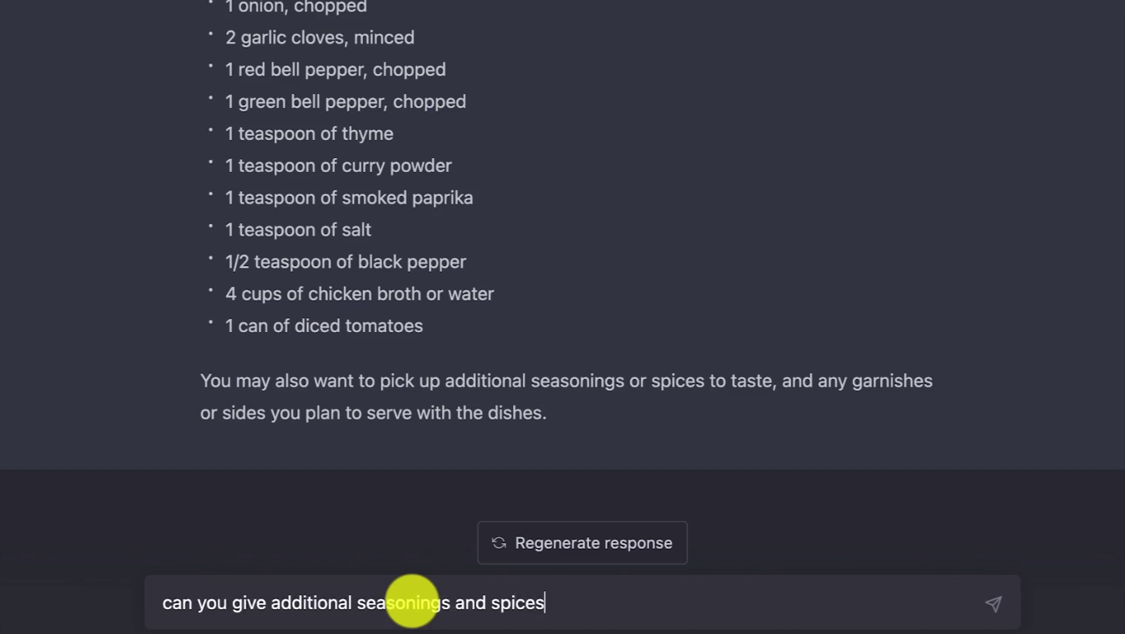
key("Return")
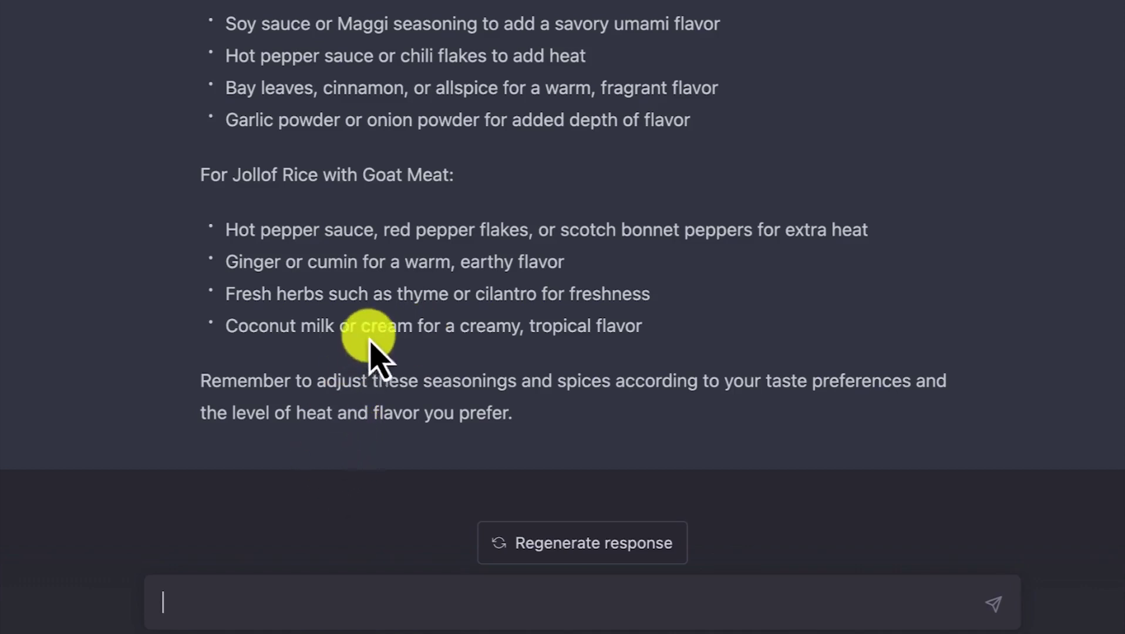
Step: Ask ChatGPT for the steps to cook fried rice with goat meat
type("what are the steps in cooking fried rice with goat meat?")
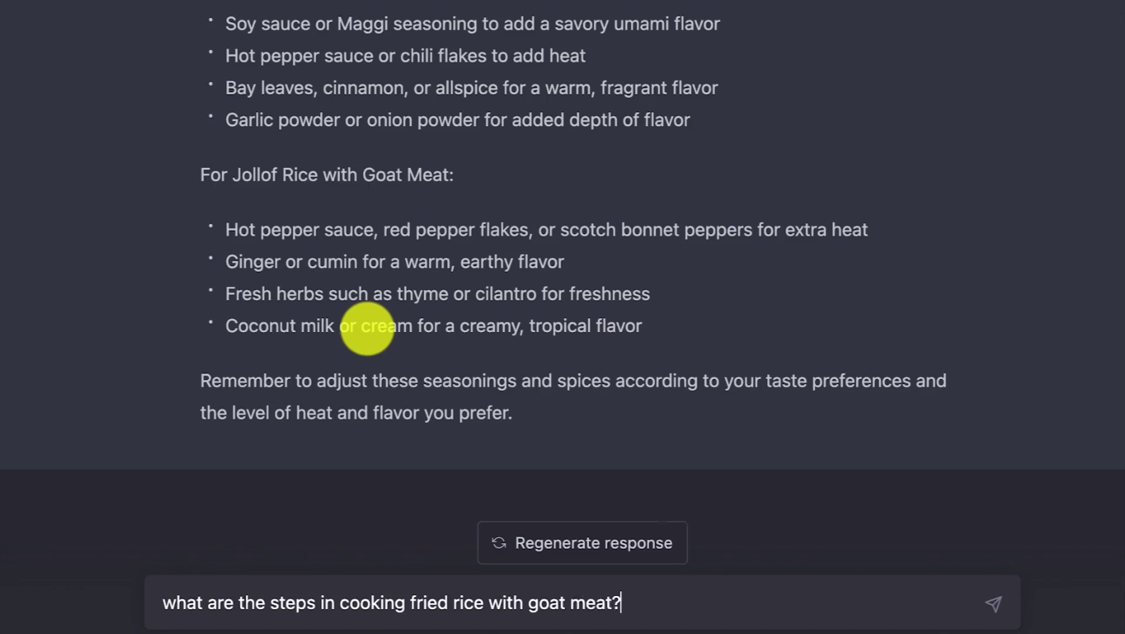
key("Return")
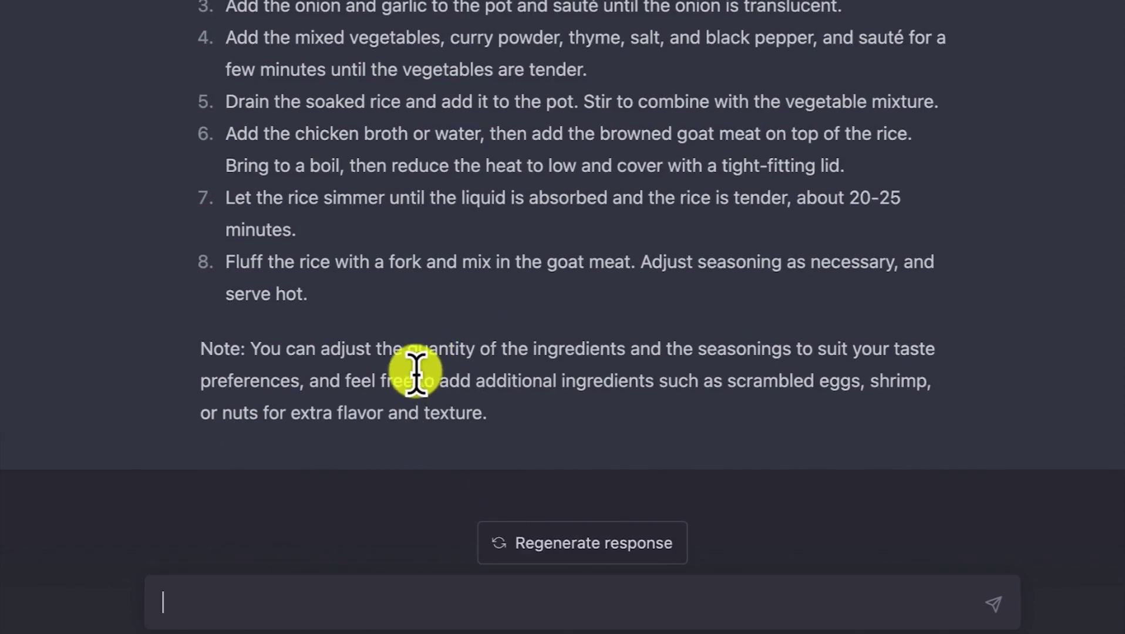
scroll(526, 349, "up", 15)
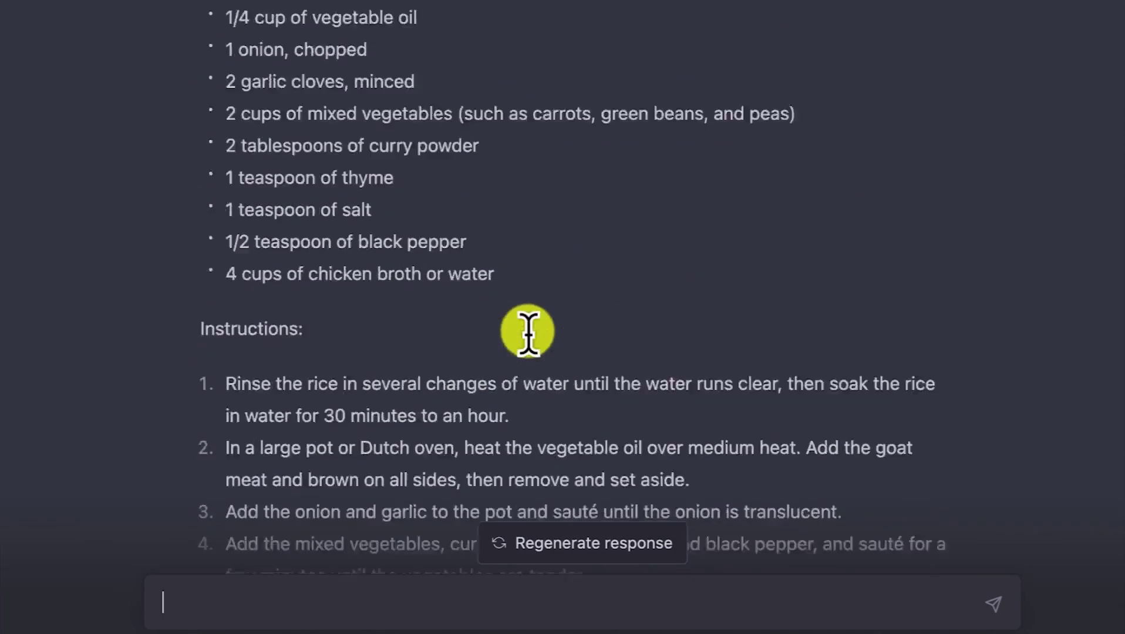
scroll(528, 337, "up", 10)
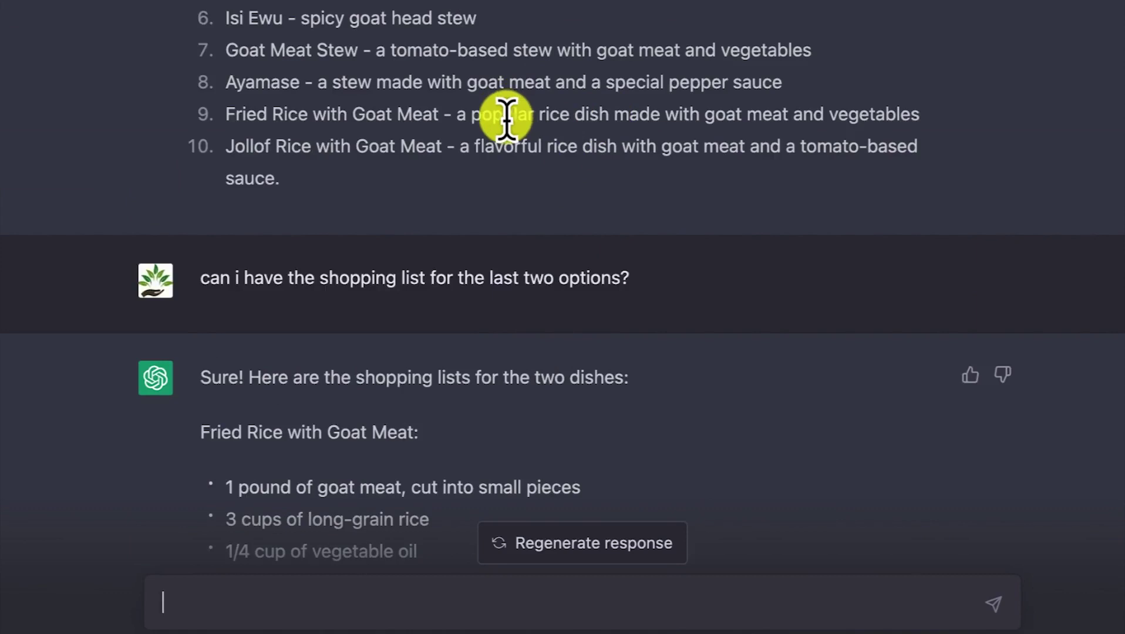
scroll(459, 214, "down", 10)
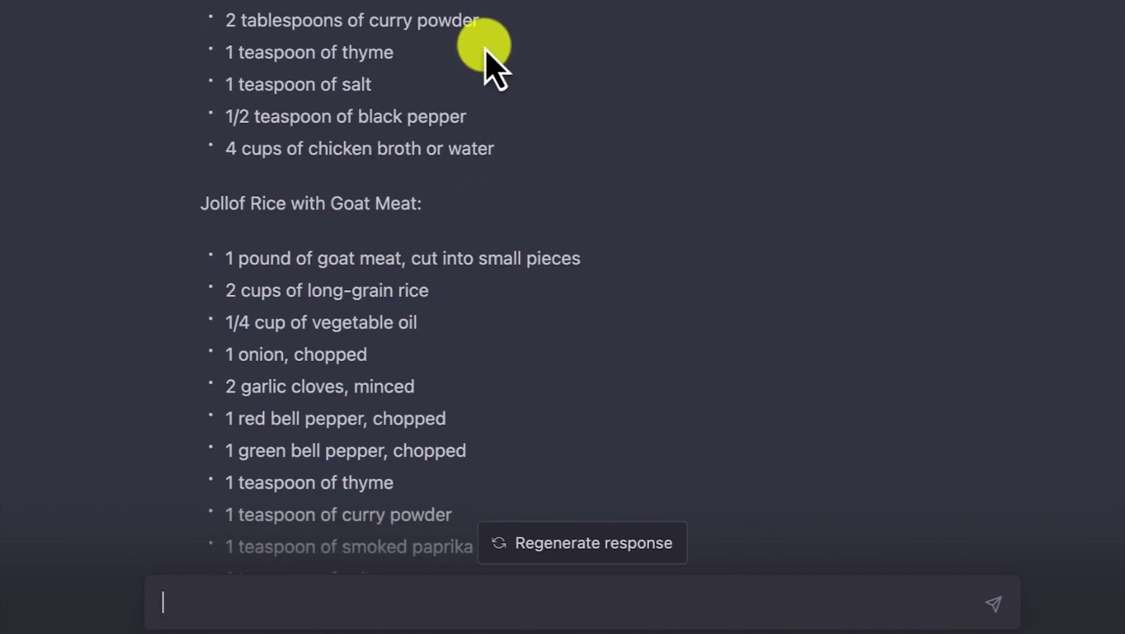
scroll(485, 42, "down", 2)
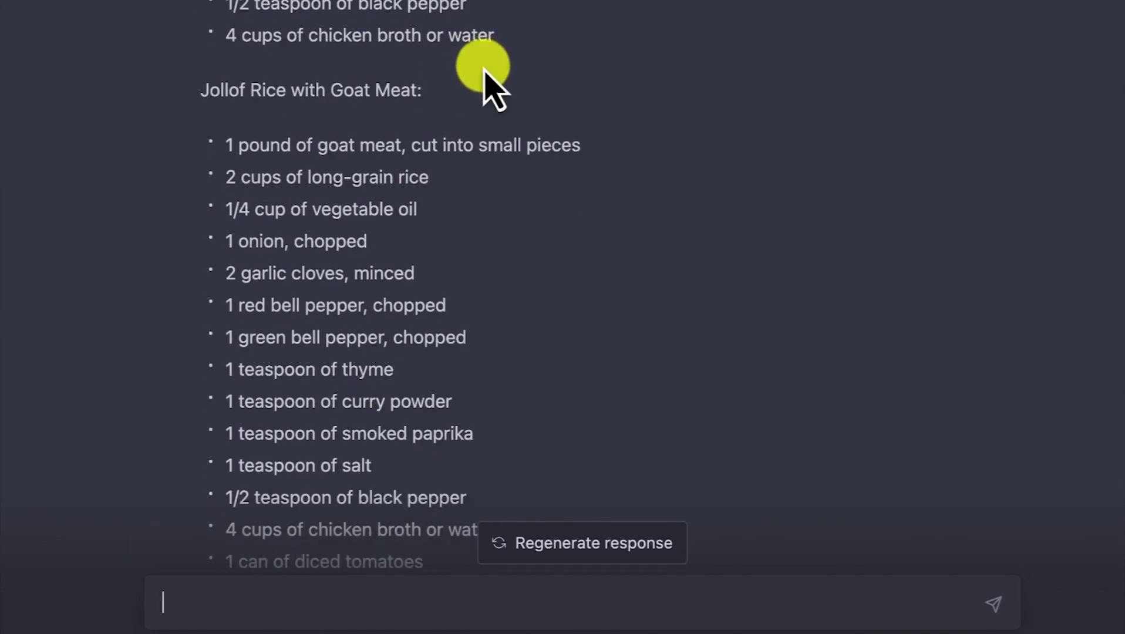
scroll(485, 64, "up", 2)
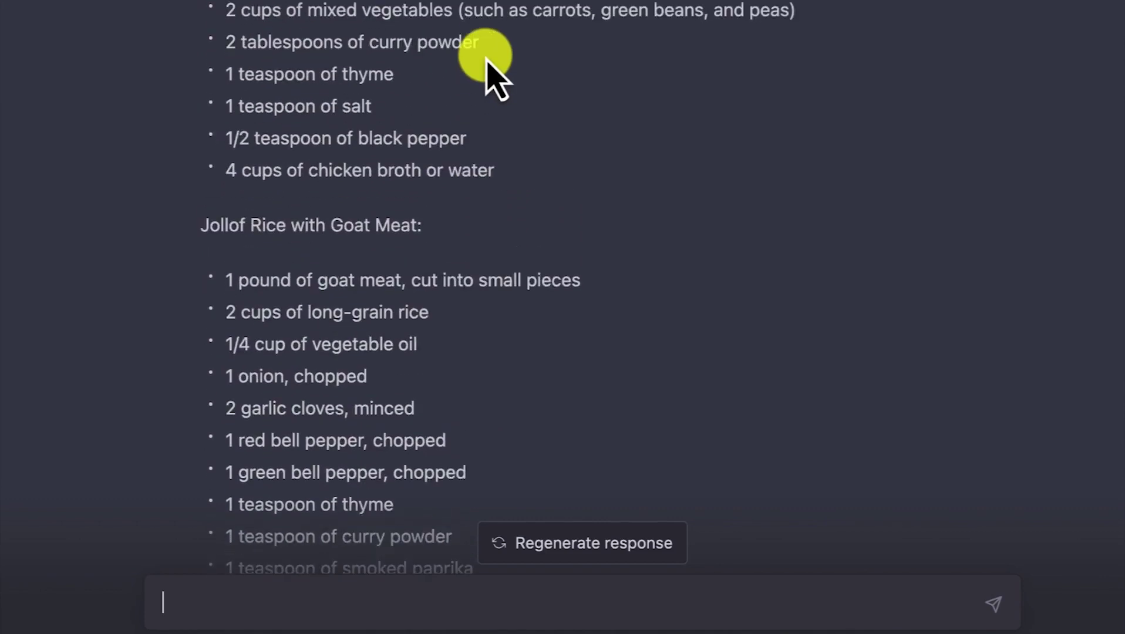
scroll(452, 158, "down", 10)
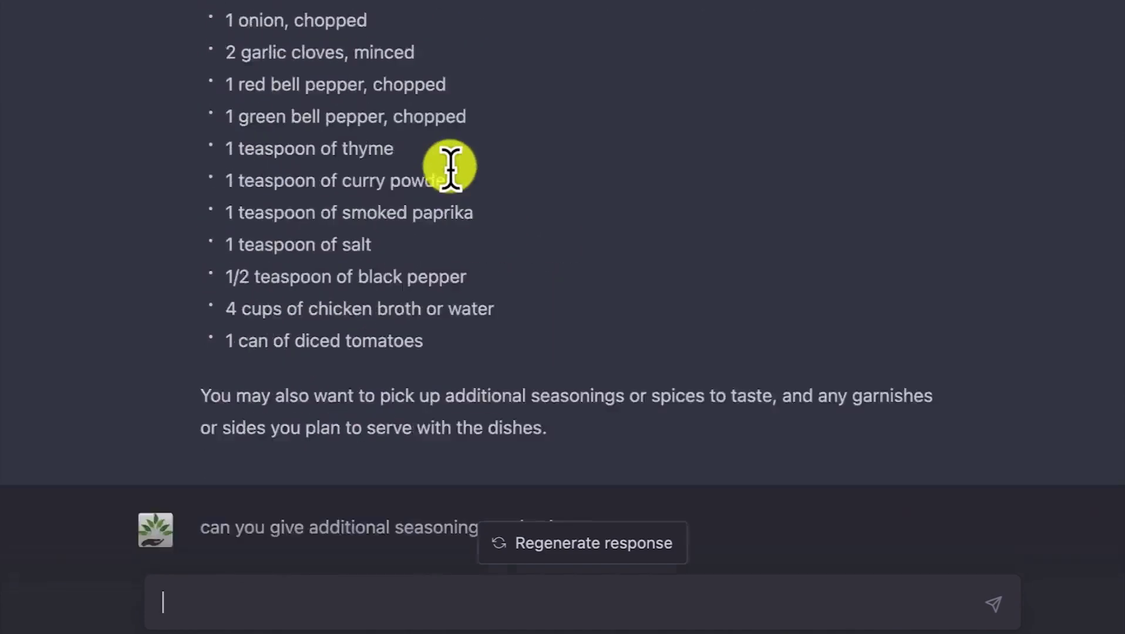
scroll(450, 166, "down", 5)
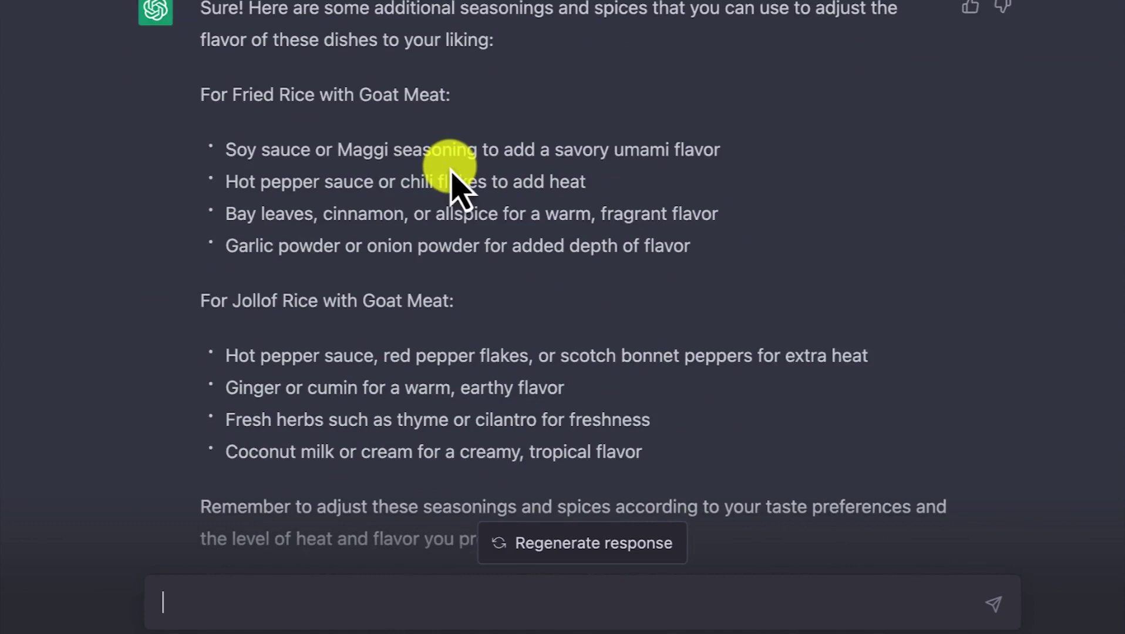
scroll(453, 176, "down", 20)
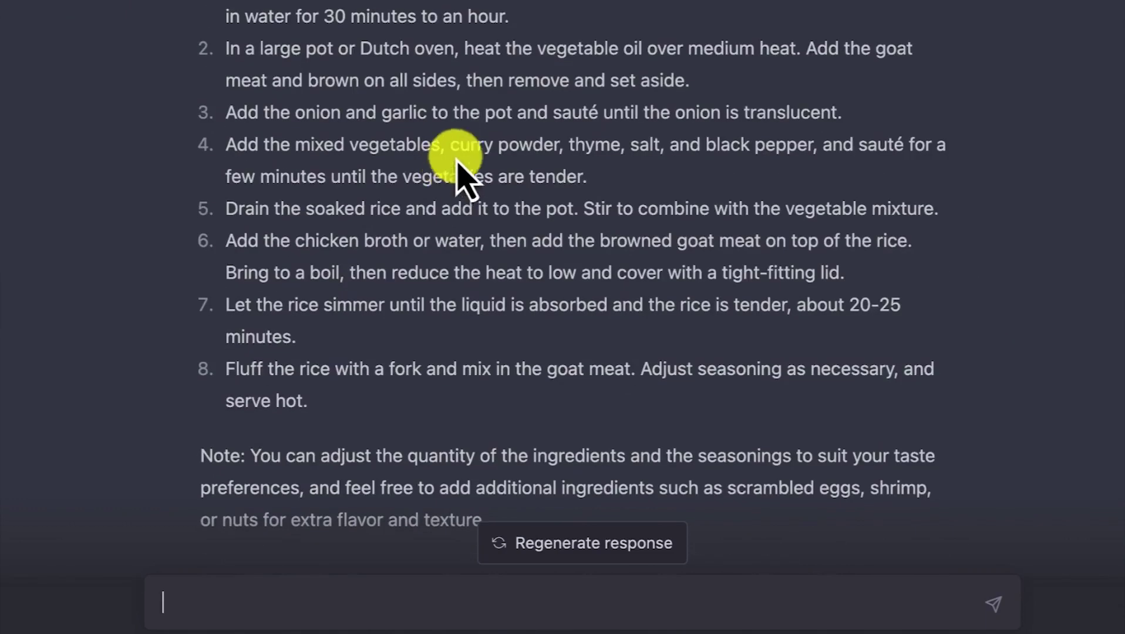
scroll(478, 134, "up", 6)
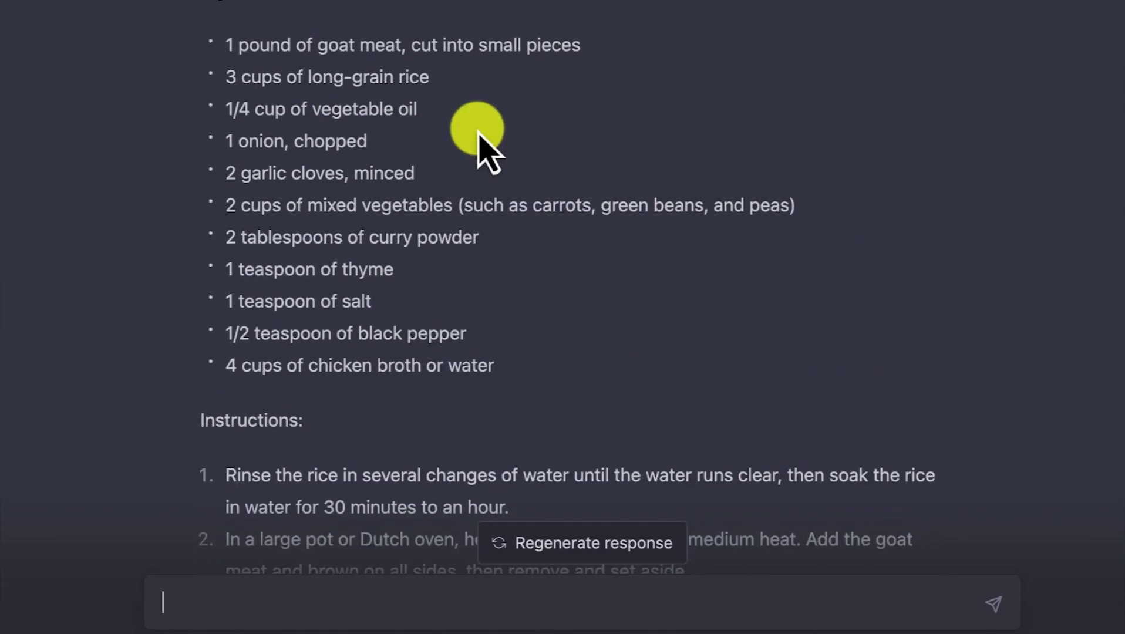
scroll(478, 132, "down", 1)
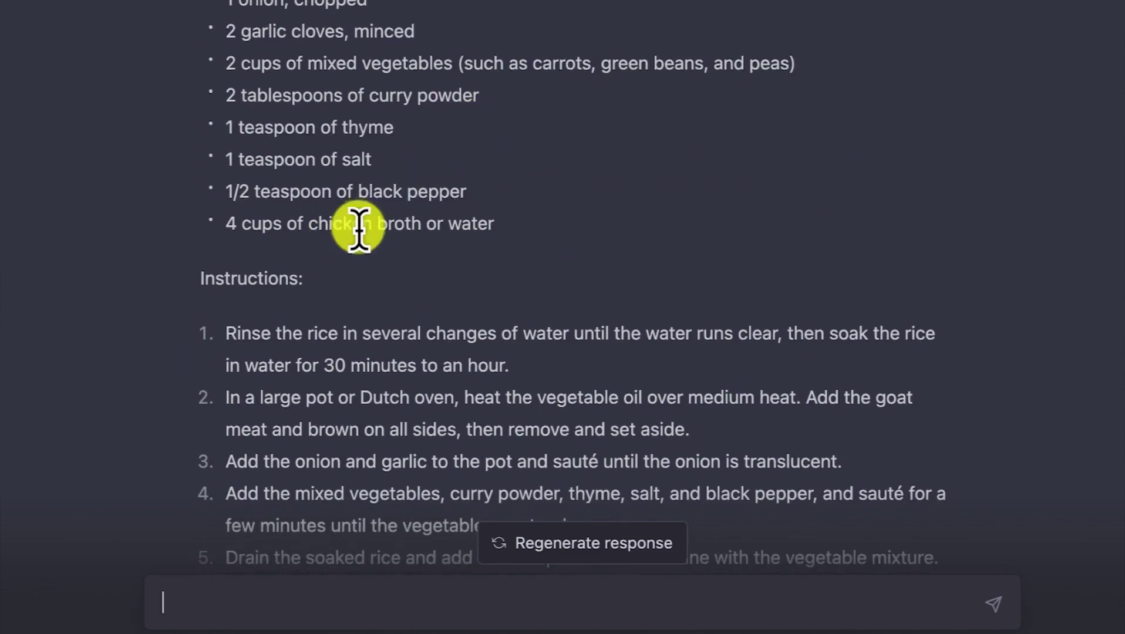
scroll(360, 227, "down", 4)
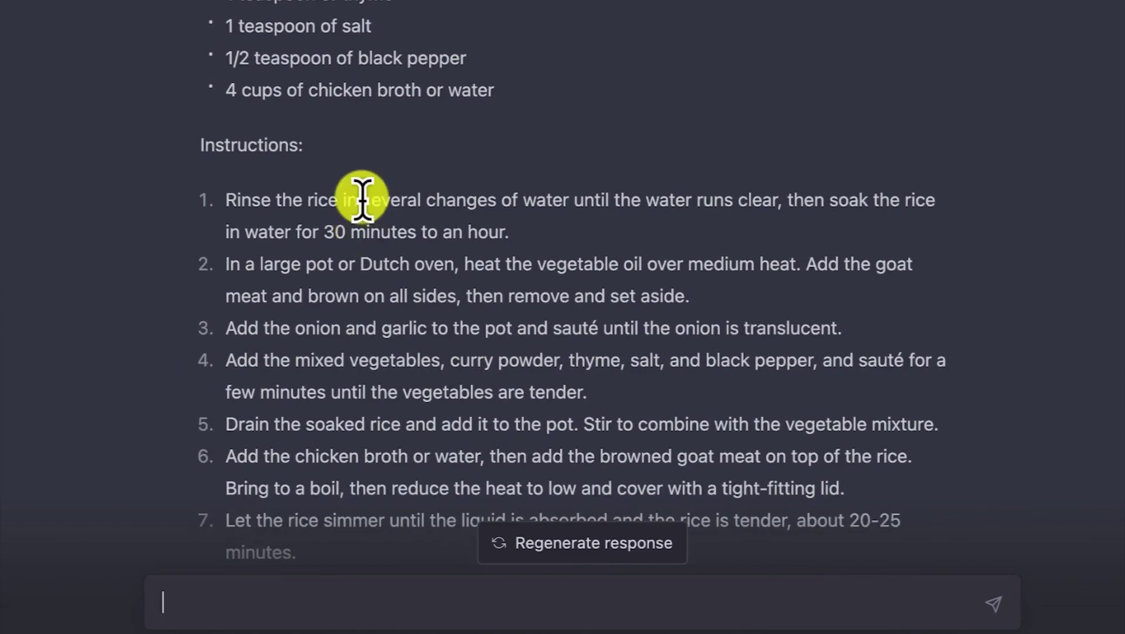
scroll(393, 252, "down", 7)
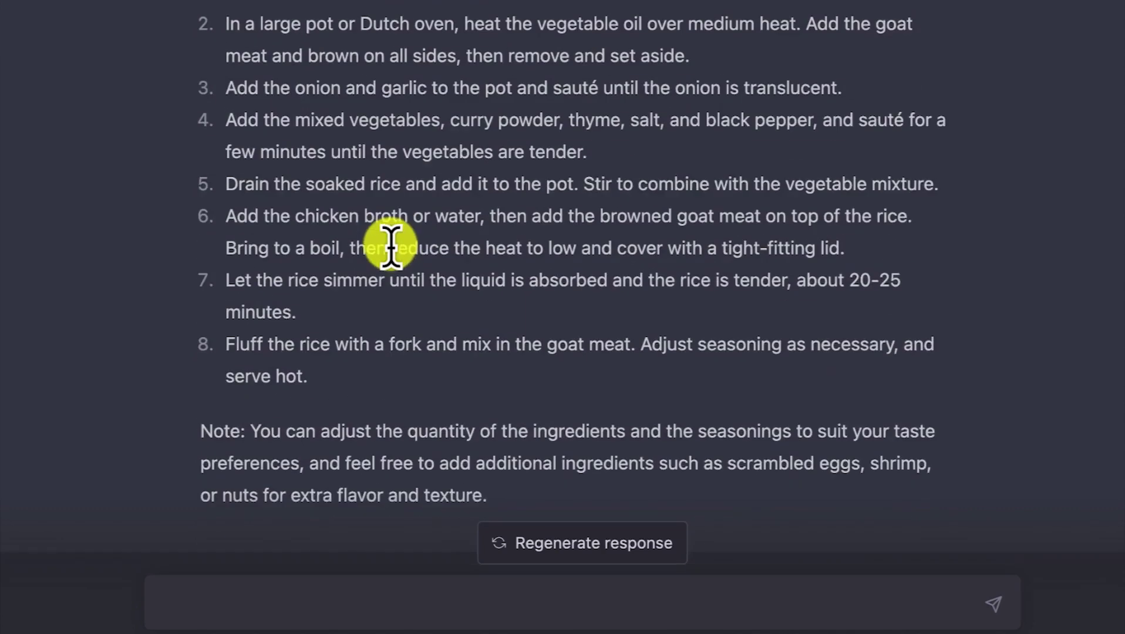